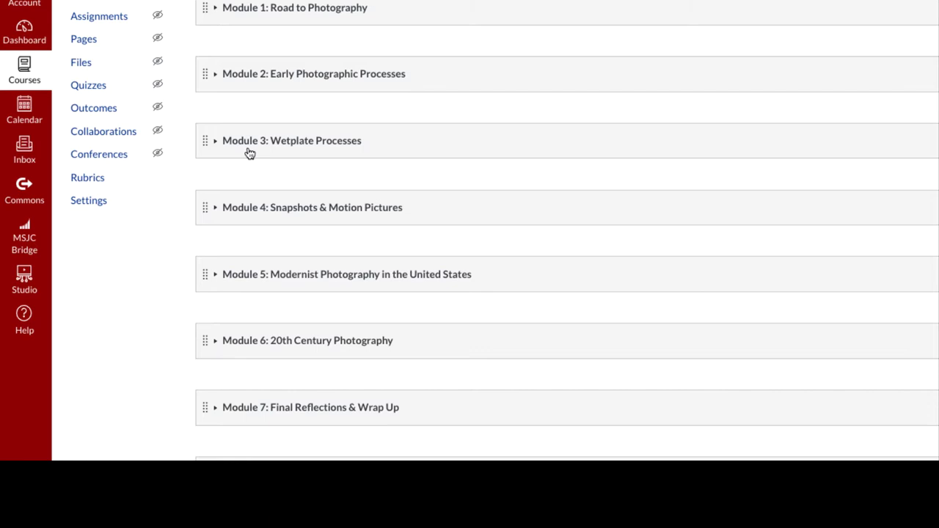
Expand Module 3: Wetplate Processes and scroll down through its pages, assignments, quiz and survey.
click(386, 152)
scroll(361, 182, down, 2)
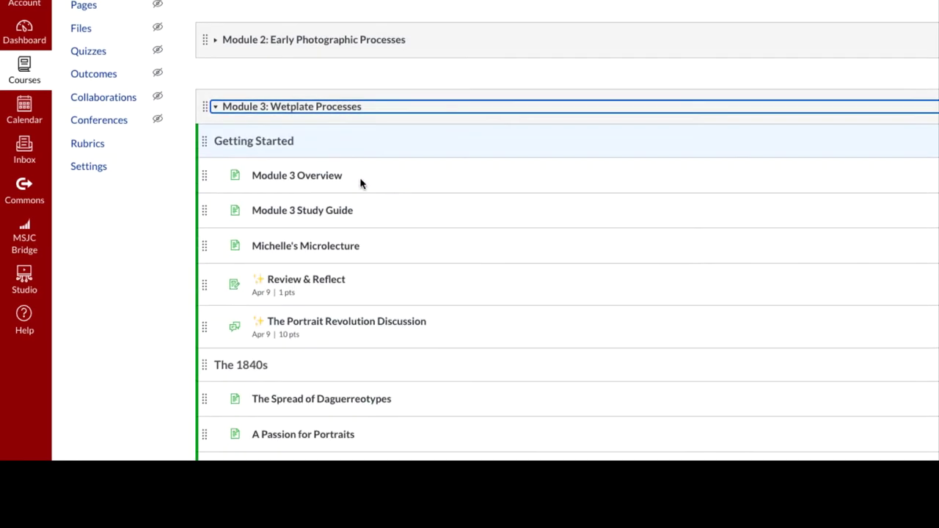
scroll(360, 183, down, 4)
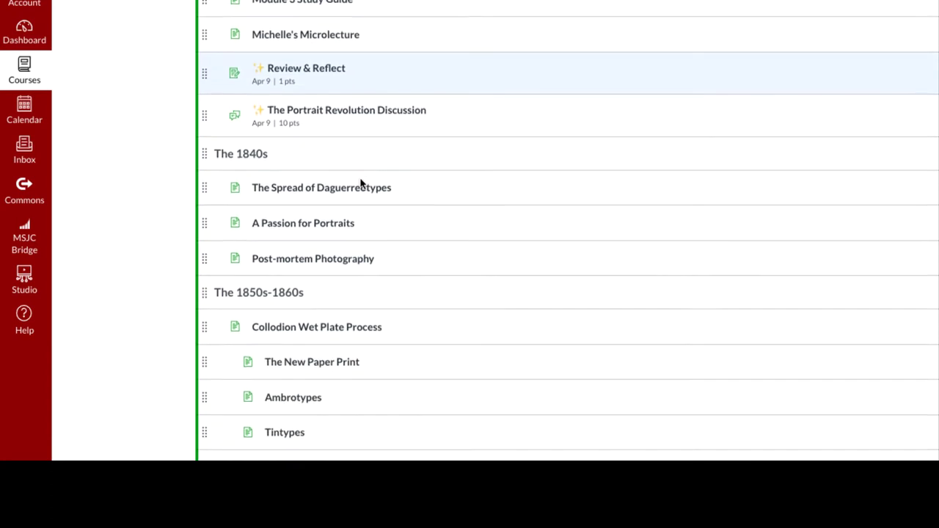
scroll(360, 183, down, 4)
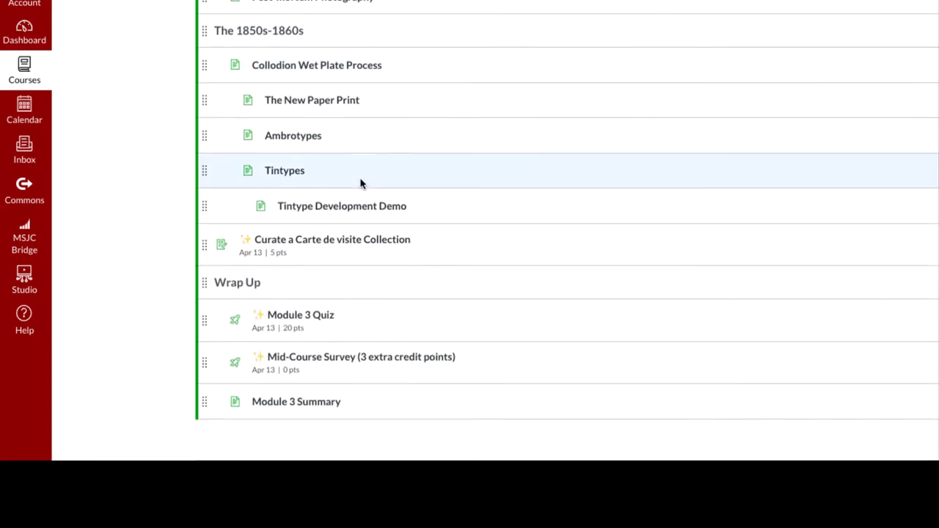
scroll(360, 183, down, 1)
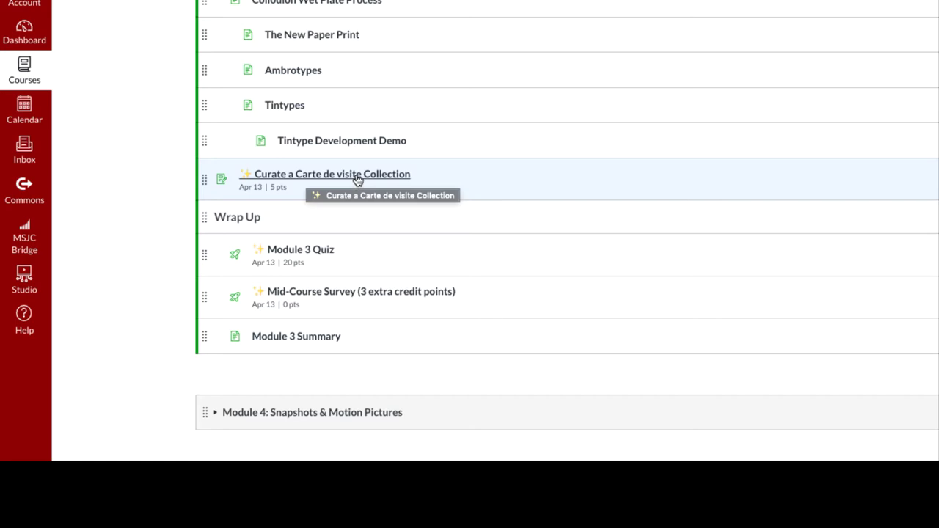
click(394, 179)
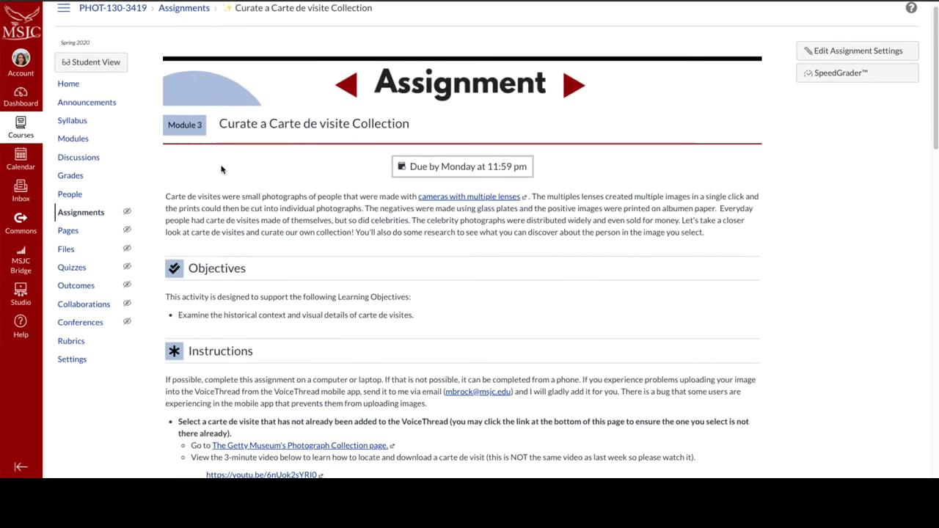
scroll(223, 170, down, 1)
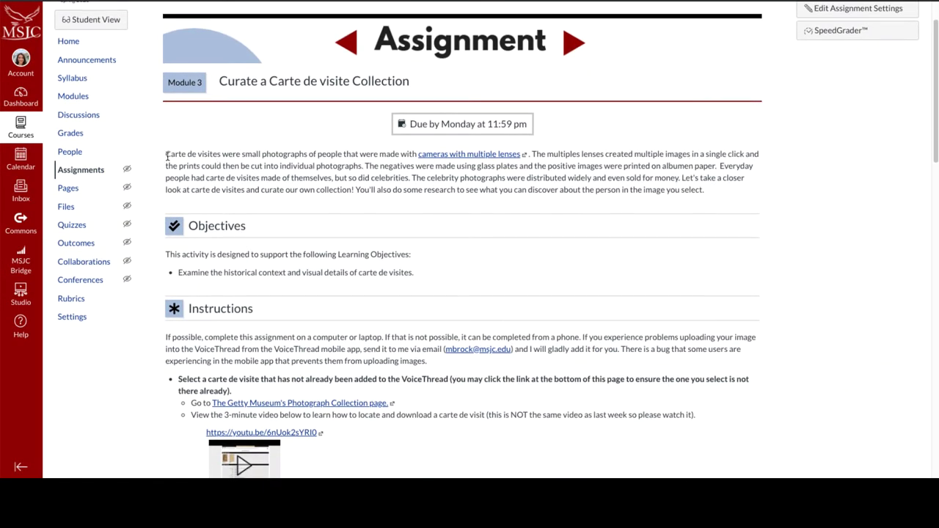
drag(166, 155, 192, 191)
click(216, 180)
scroll(245, 198, down, 2)
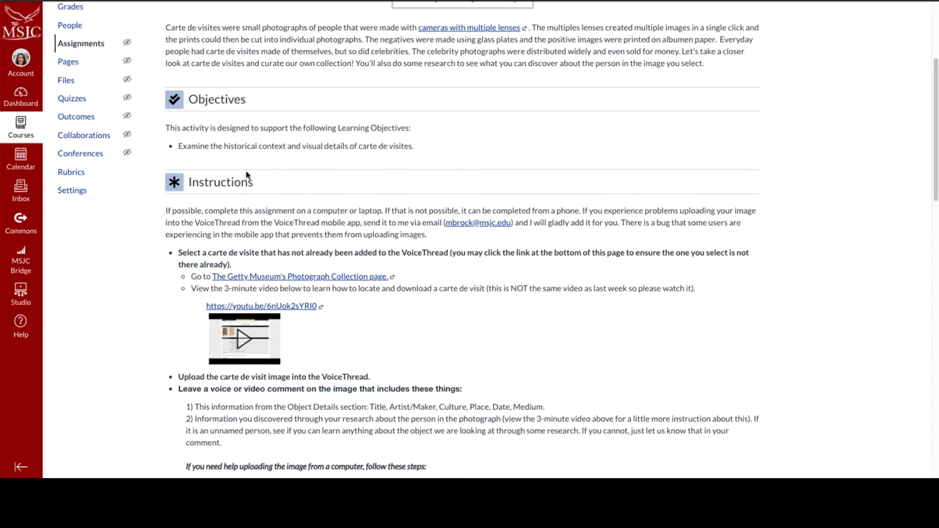
scroll(245, 178, down, 1)
scroll(290, 219, down, 1)
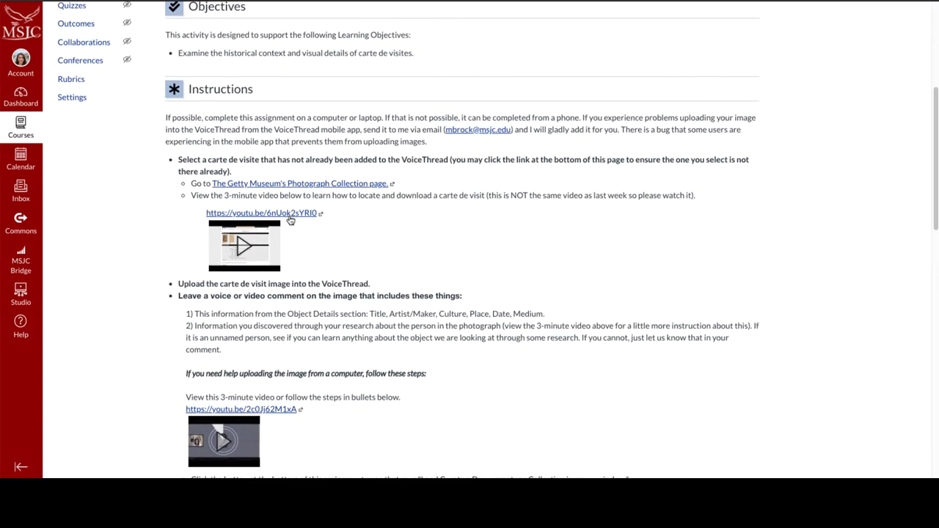
scroll(291, 220, down, 1)
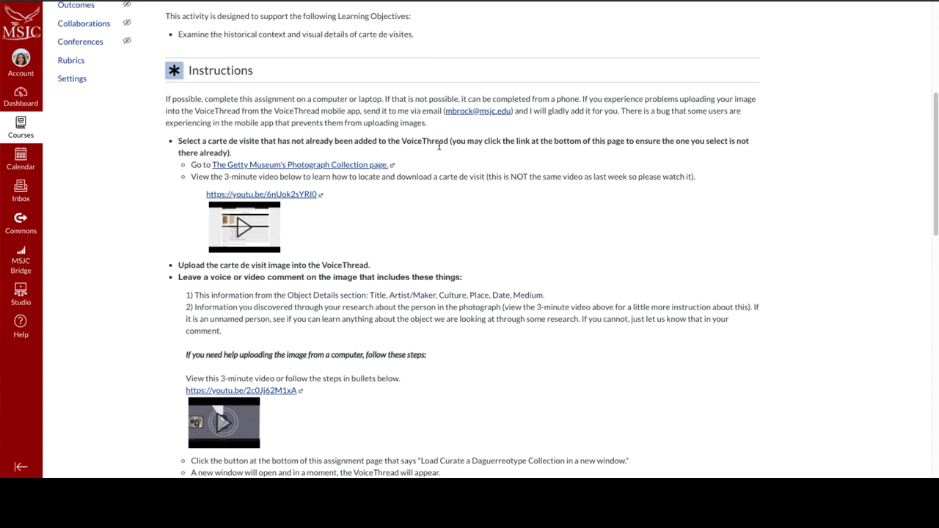
scroll(439, 145, down, 1)
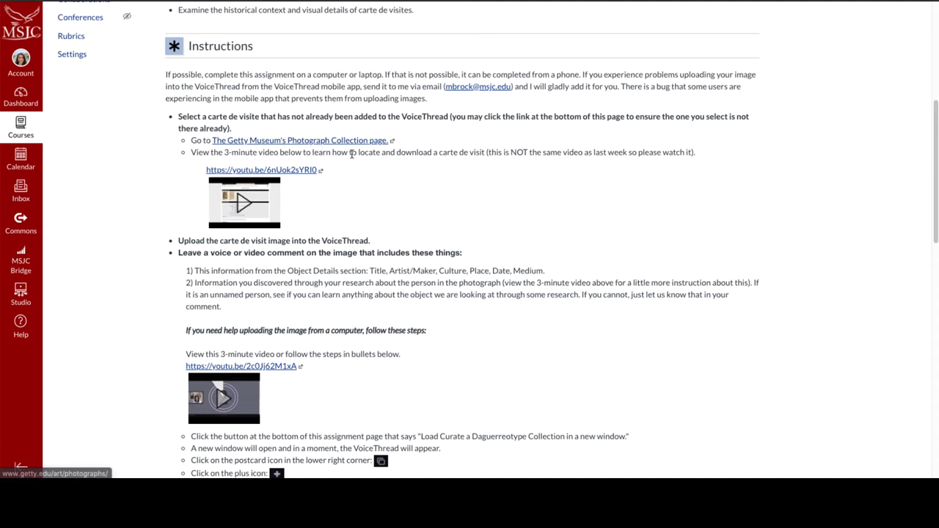
scroll(353, 154, down, 3)
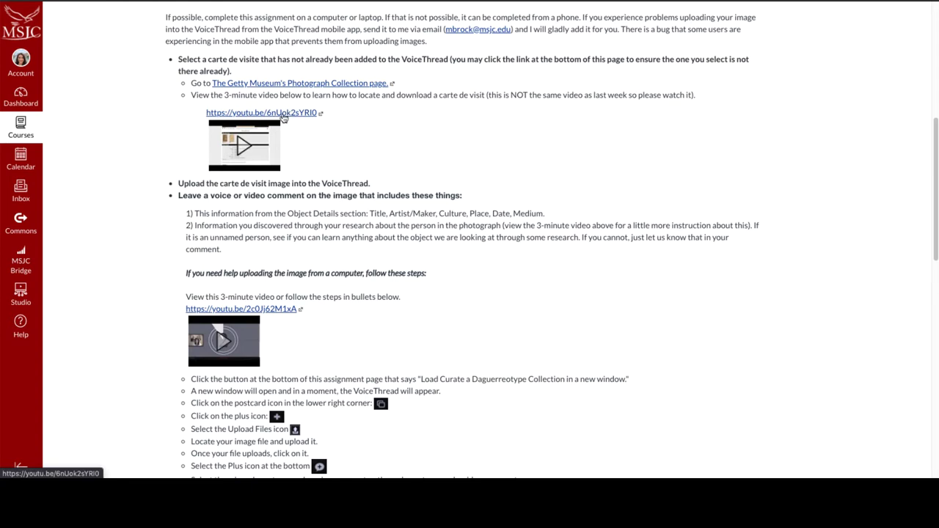
scroll(283, 117, down, 1)
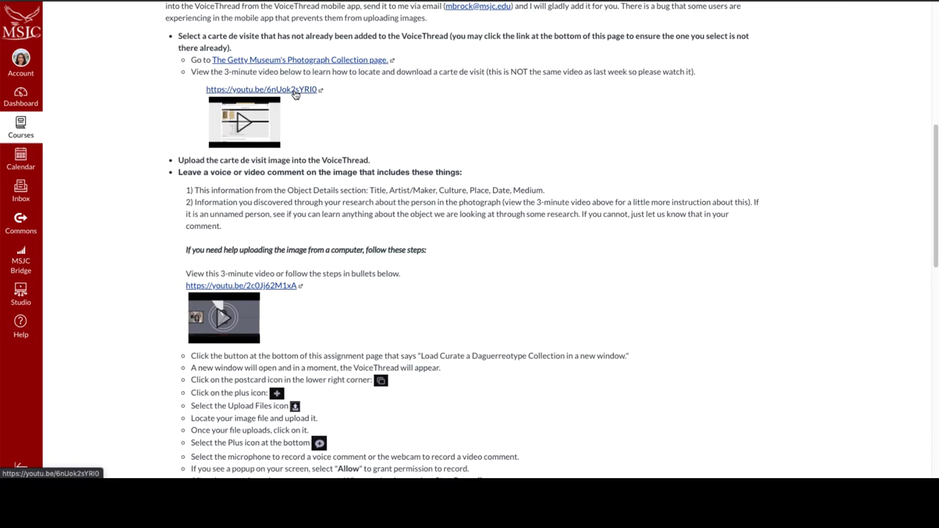
scroll(296, 94, down, 1)
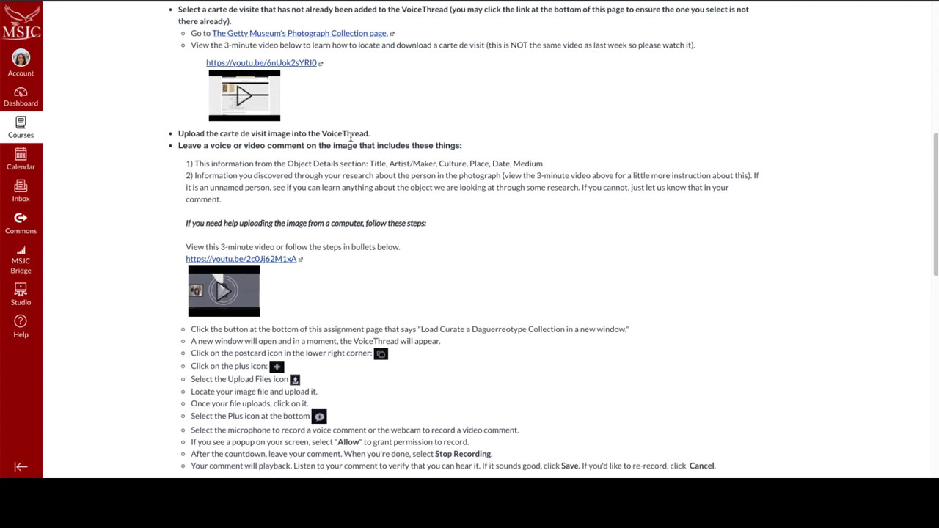
scroll(267, 148, down, 1)
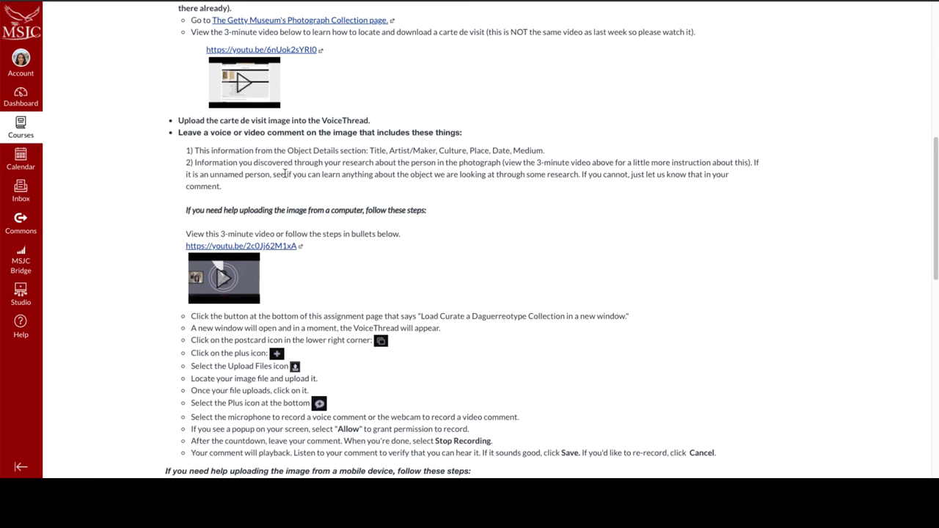
scroll(285, 175, down, 3)
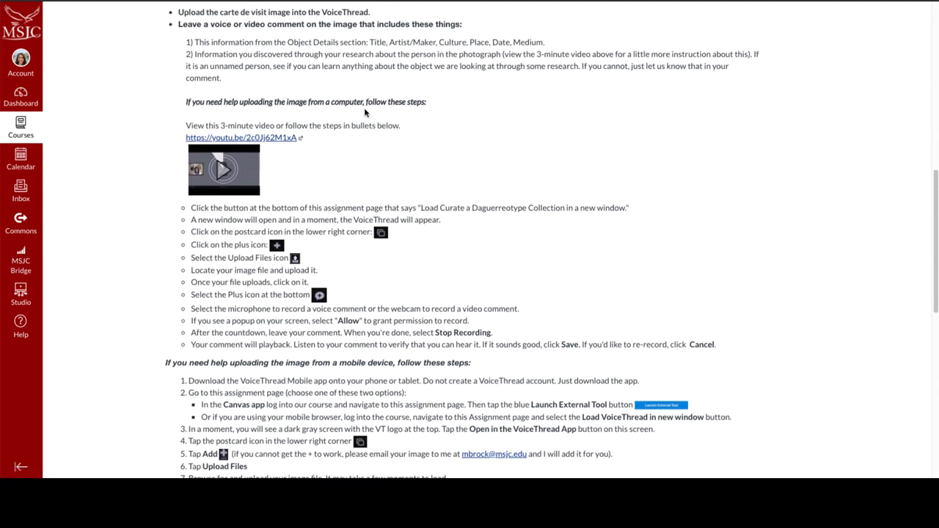
scroll(366, 114, down, 1)
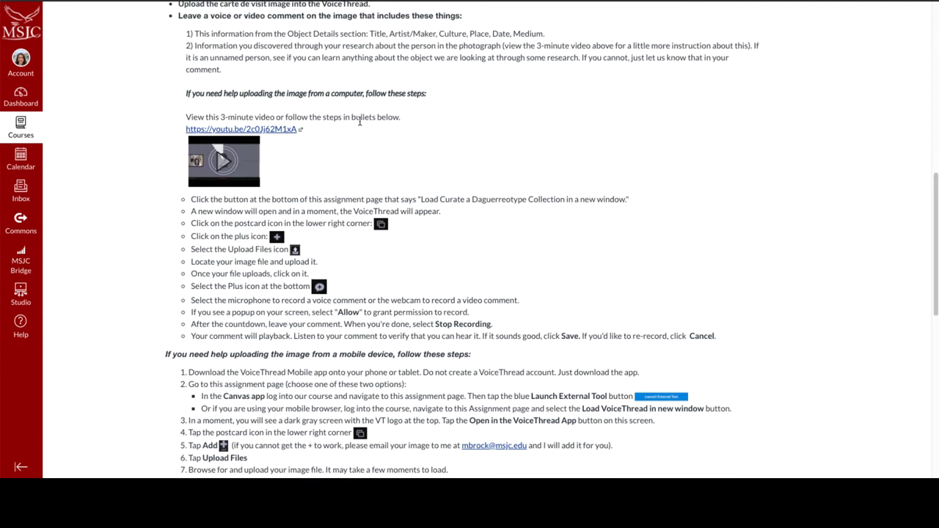
scroll(187, 121, down, 1)
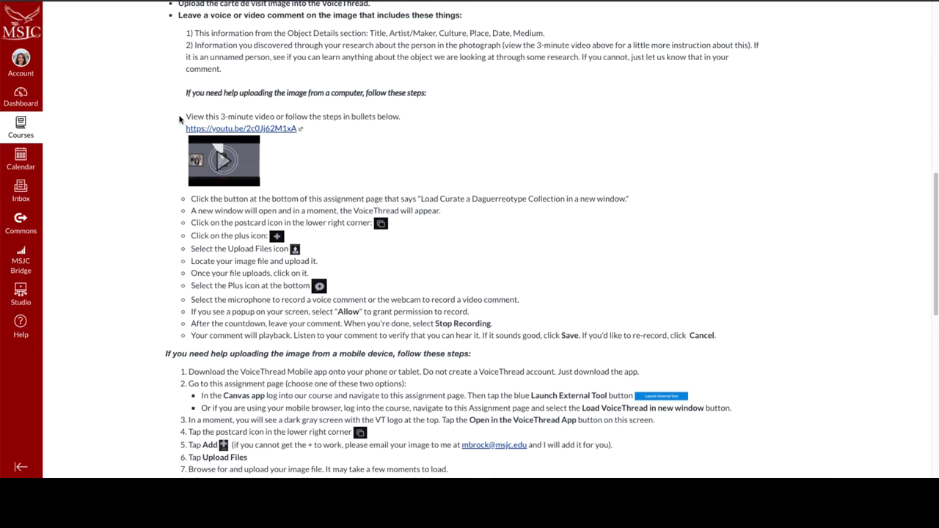
scroll(173, 159, down, 1)
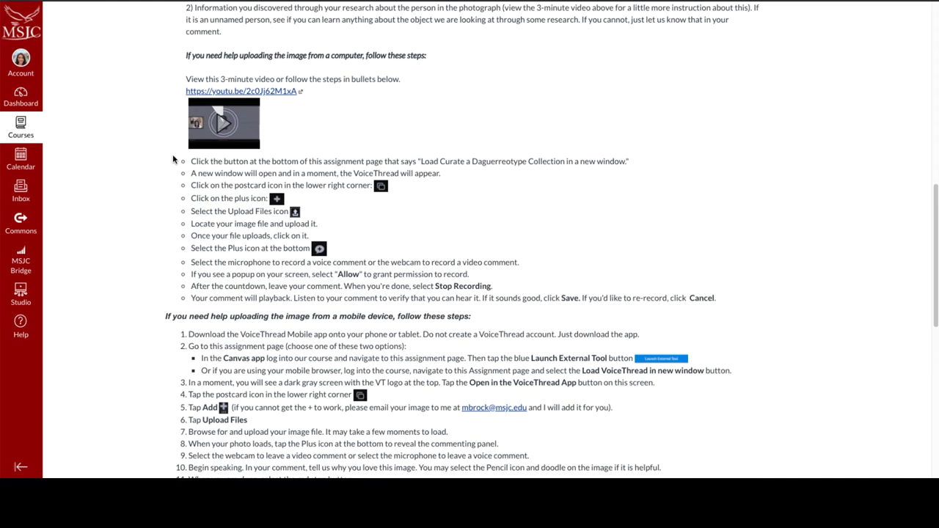
scroll(173, 158, down, 4)
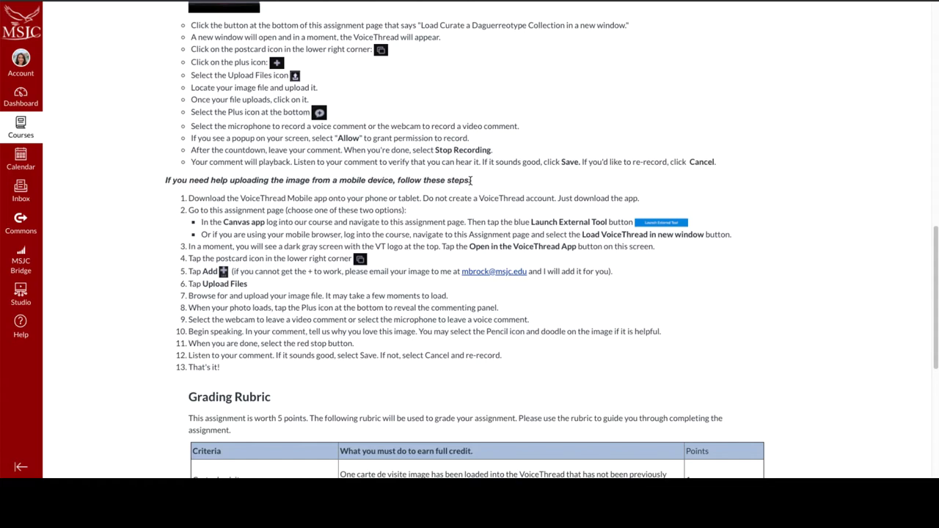
scroll(132, 306, down, 5)
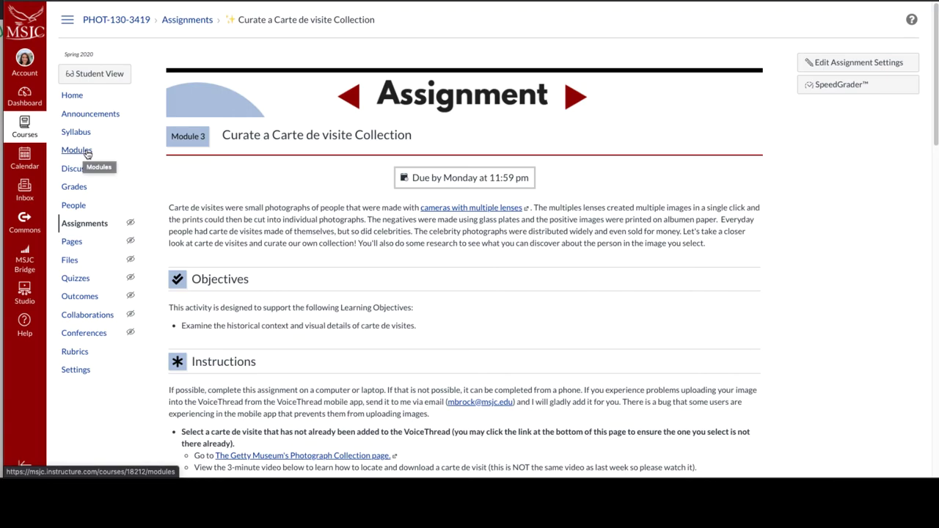
Return to the course Modules list and expand Module 4: Snapshots & Motion Pictures.
click(86, 152)
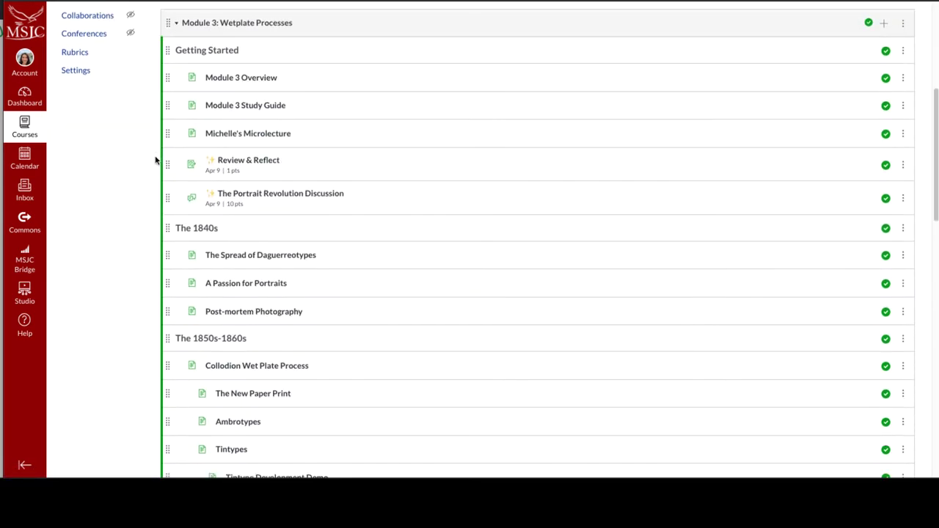
scroll(220, 161, down, 4)
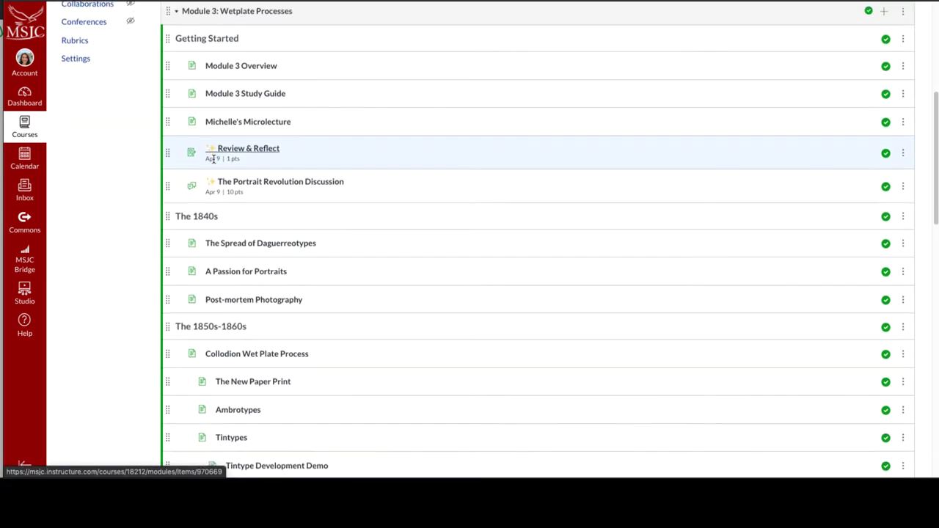
scroll(235, 191, down, 1)
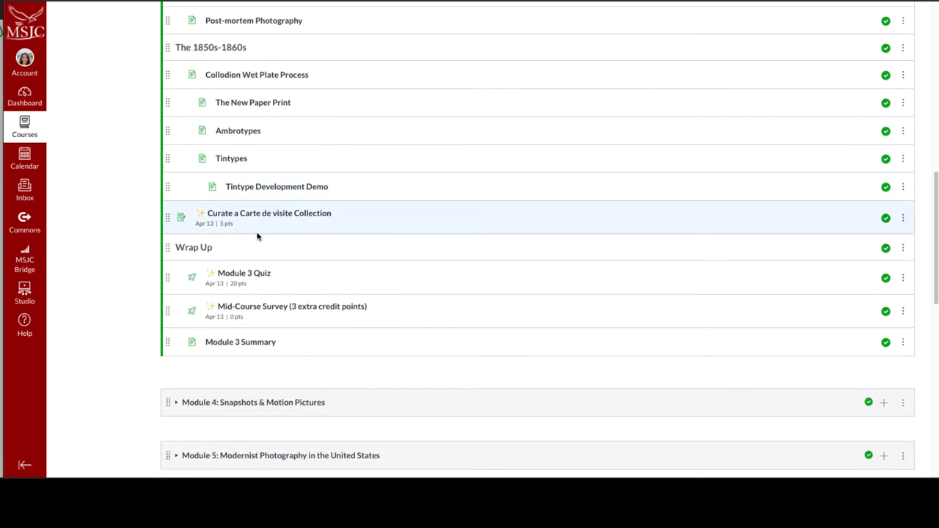
scroll(252, 220, down, 1)
scroll(168, 232, down, 4)
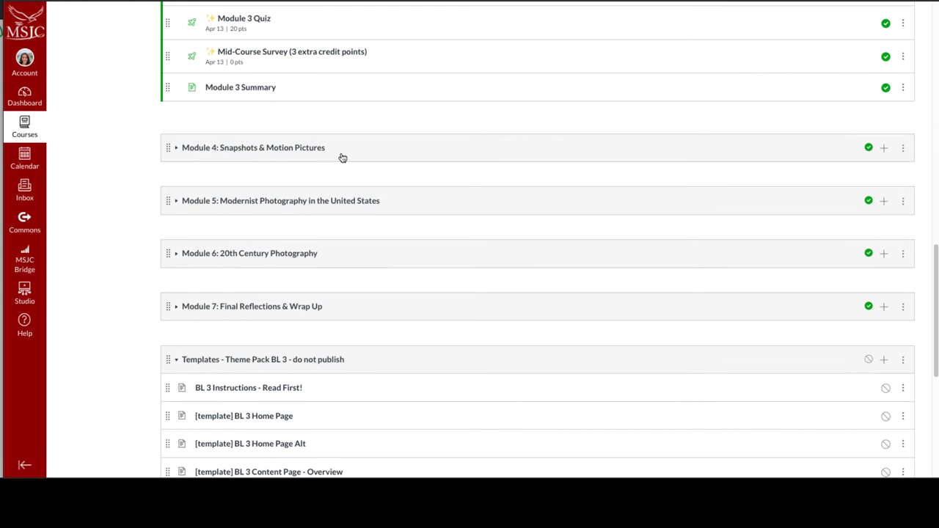
click(351, 150)
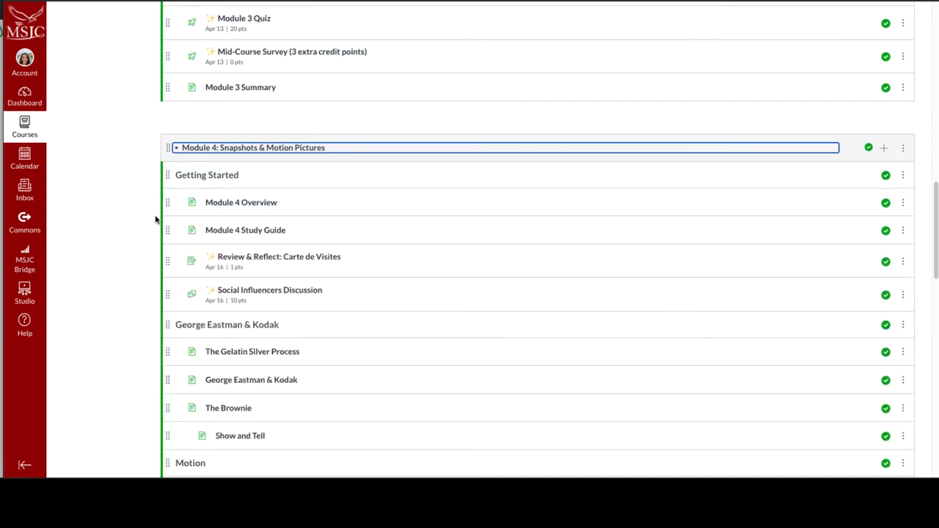
scroll(156, 218, down, 1)
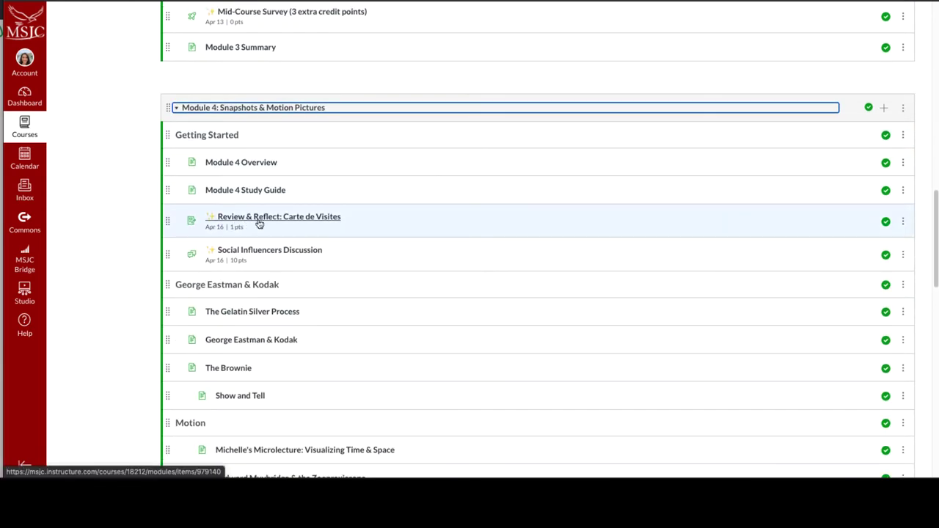
Open the Review & Reflect: Carte de Visites assignment and read down through its VoiceThread instructions.
click(301, 223)
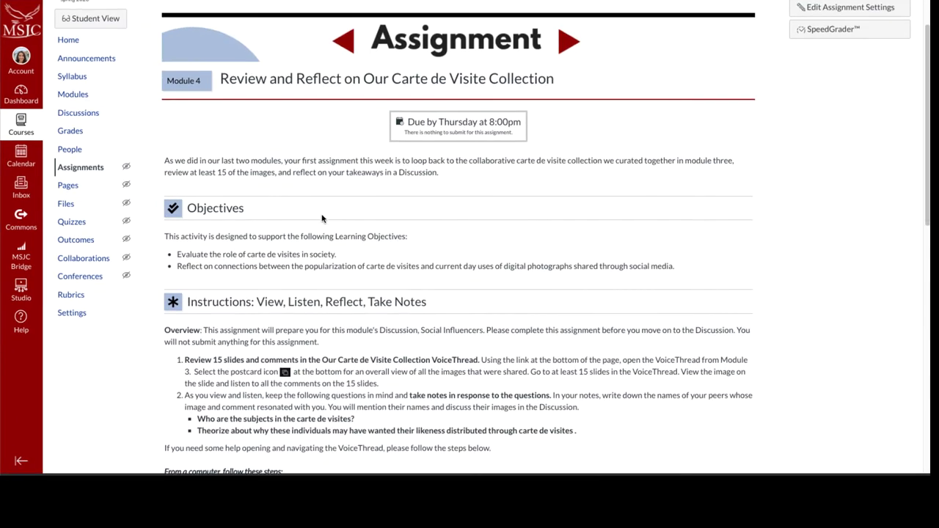
scroll(323, 218, down, 1)
scroll(300, 270, down, 5)
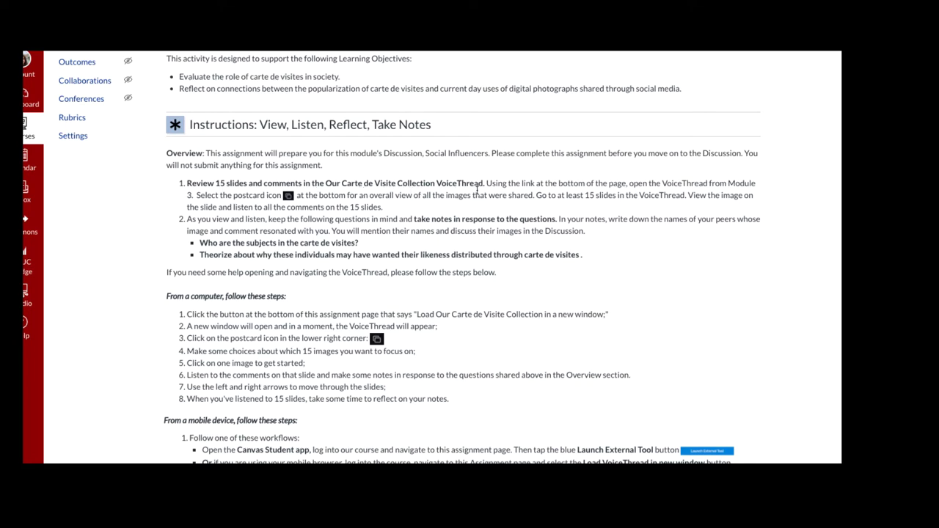
scroll(477, 190, down, 1)
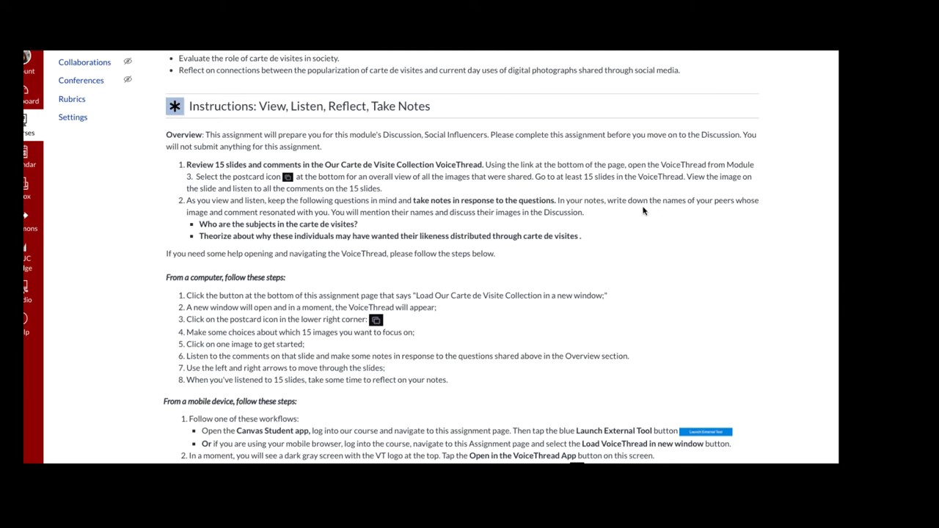
scroll(643, 211, down, 1)
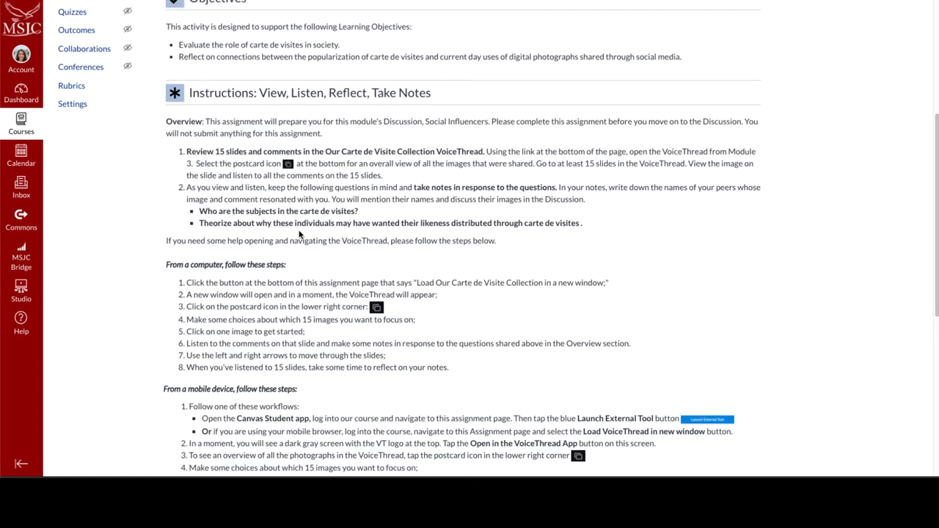
scroll(299, 234, down, 1)
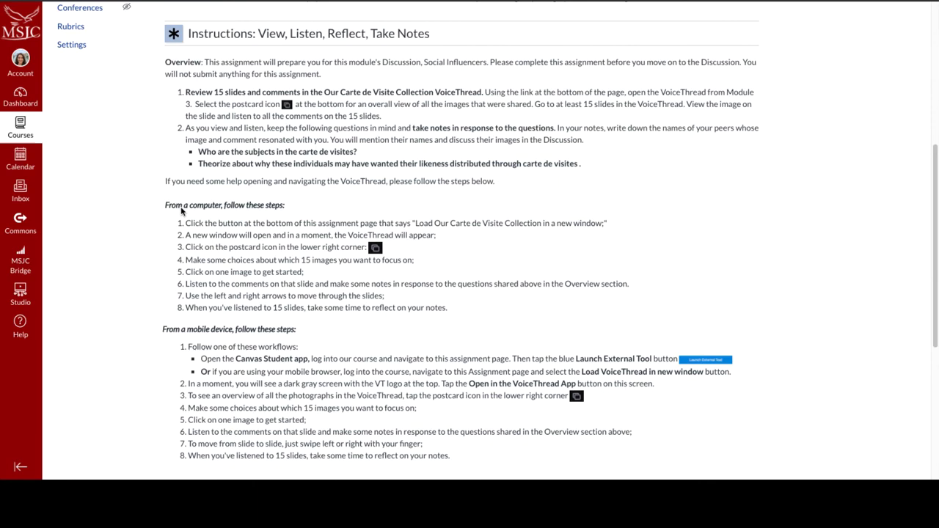
scroll(225, 281, down, 1)
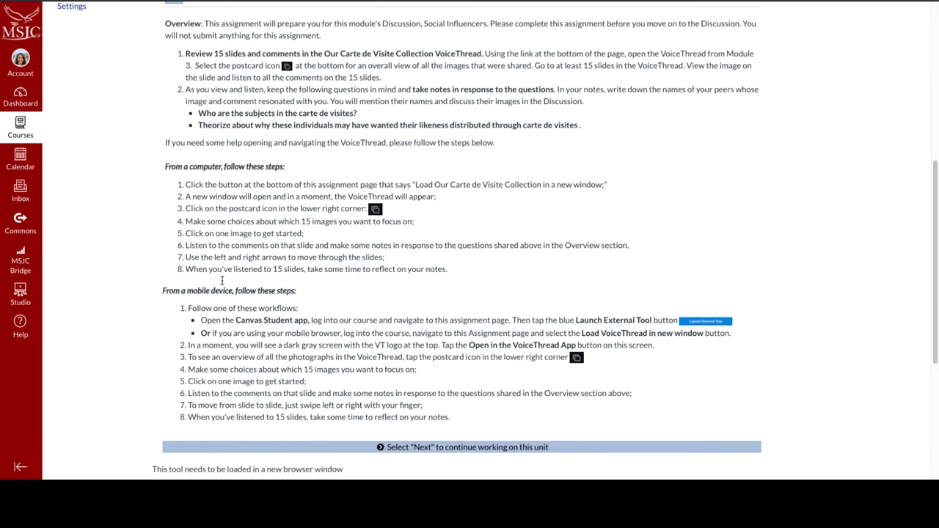
scroll(342, 352, down, 2)
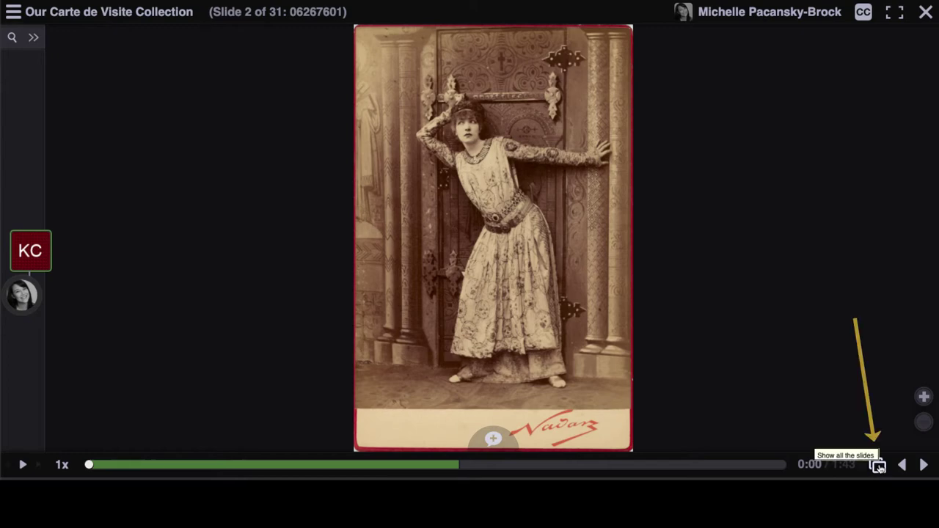
Show all slides of Our Carte de Visite Collection as a thumbnail grid.
click(879, 467)
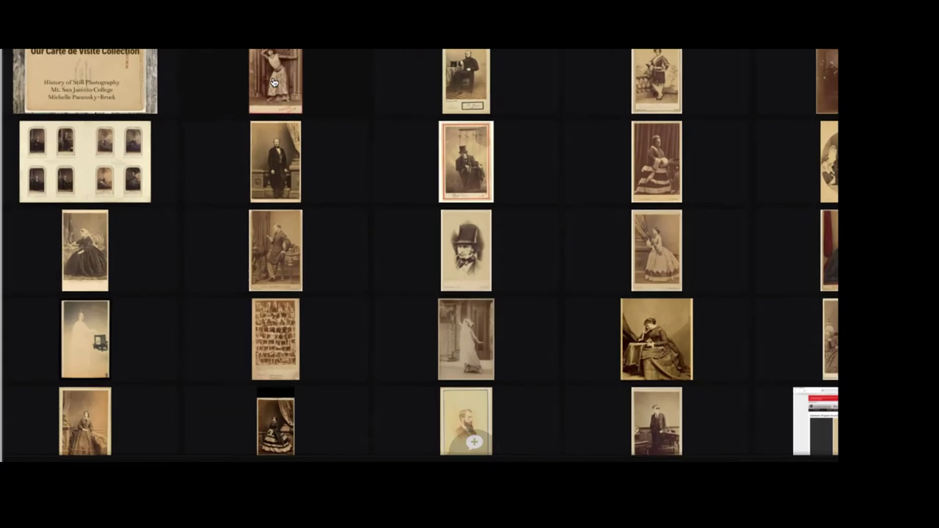
Open the Nadar portrait of the costumed woman posed by the ornate door.
click(273, 82)
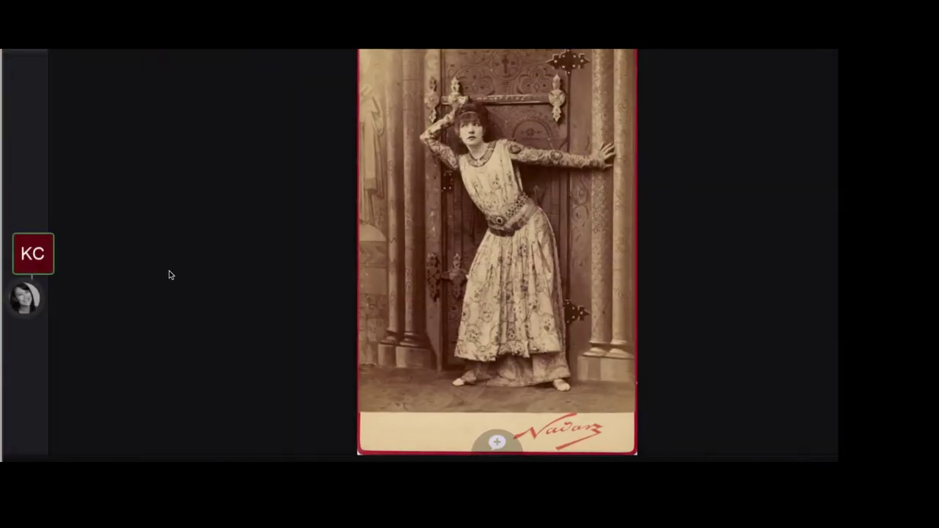
mouse_move(34, 258)
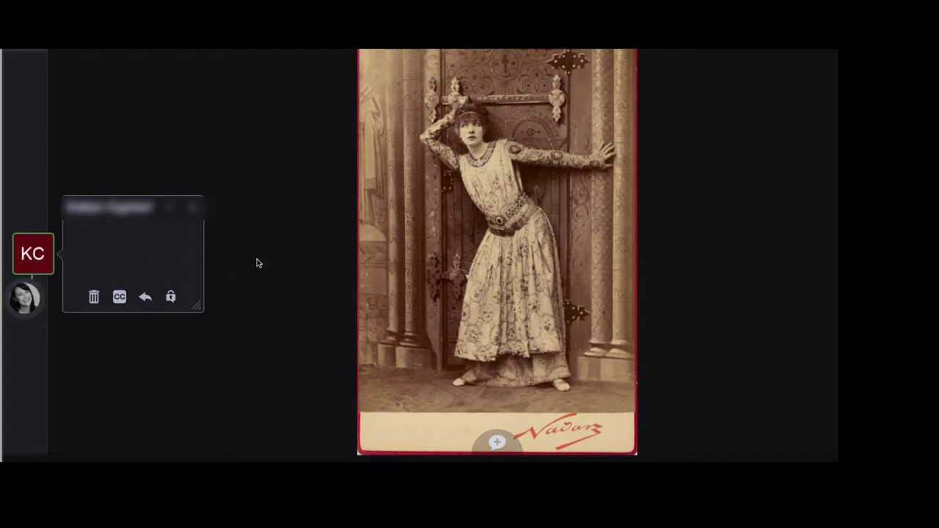
mouse_move(25, 303)
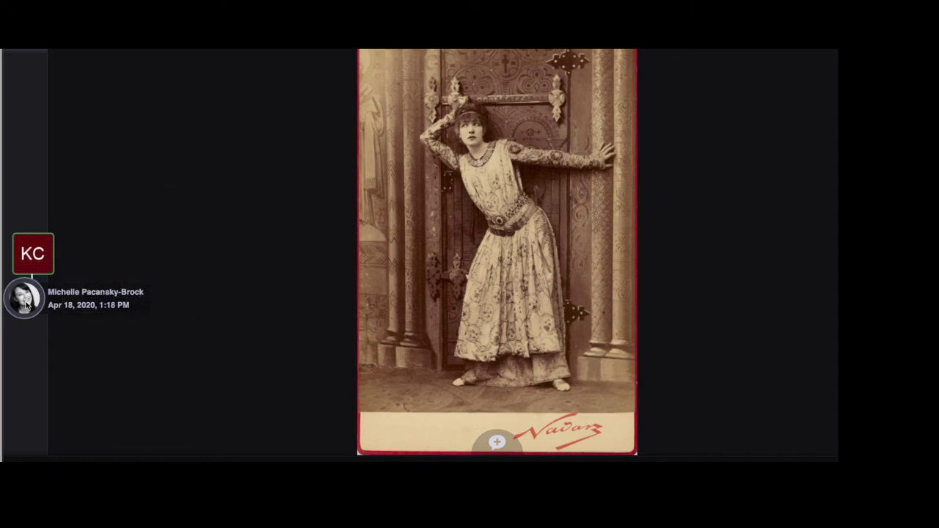
Play the second commenter's remarks on the door portrait.
click(25, 302)
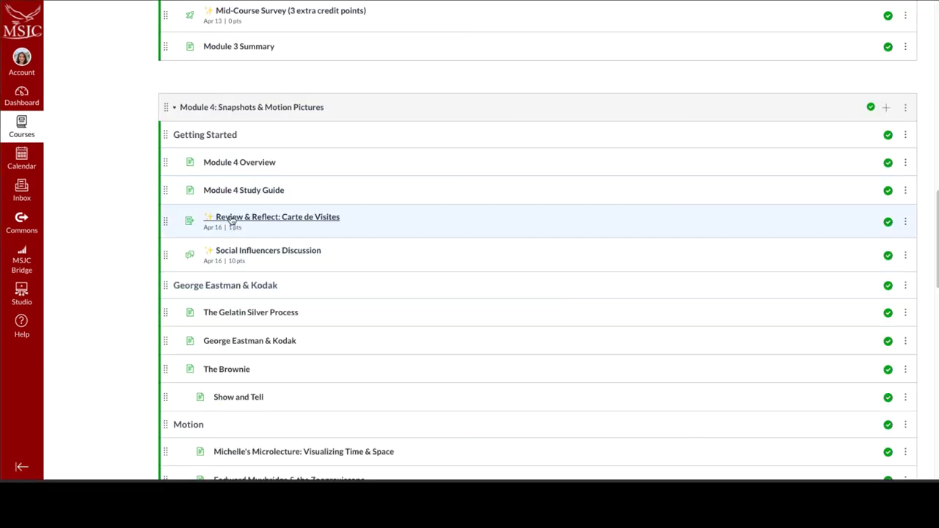
Open Module 4's Social Influencers Discussion and scroll through its prompt, due dates and rubric.
scroll(304, 223, down, 1)
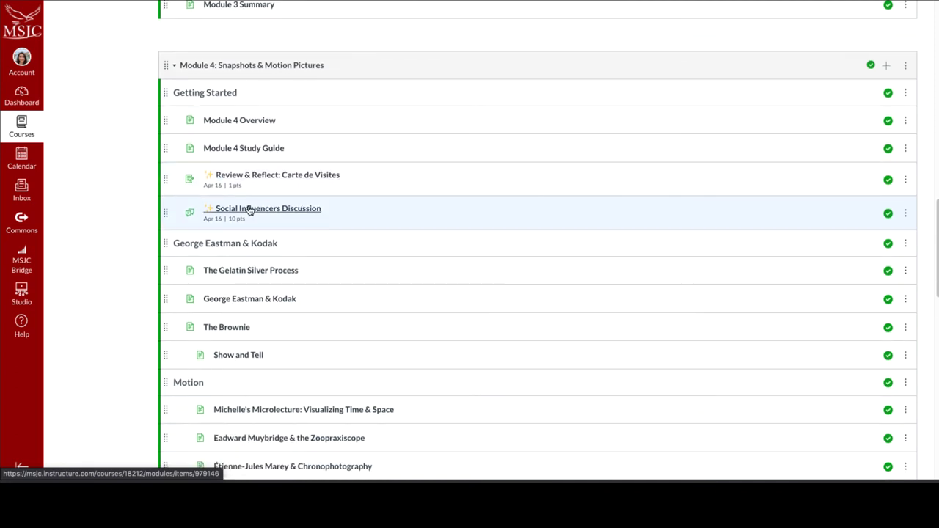
drag(244, 213, 279, 213)
click(280, 212)
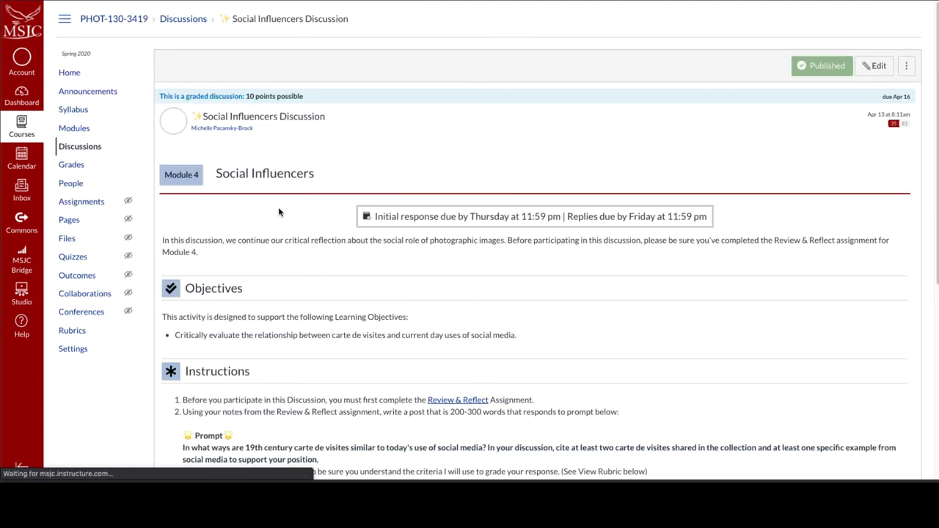
scroll(214, 205, down, 3)
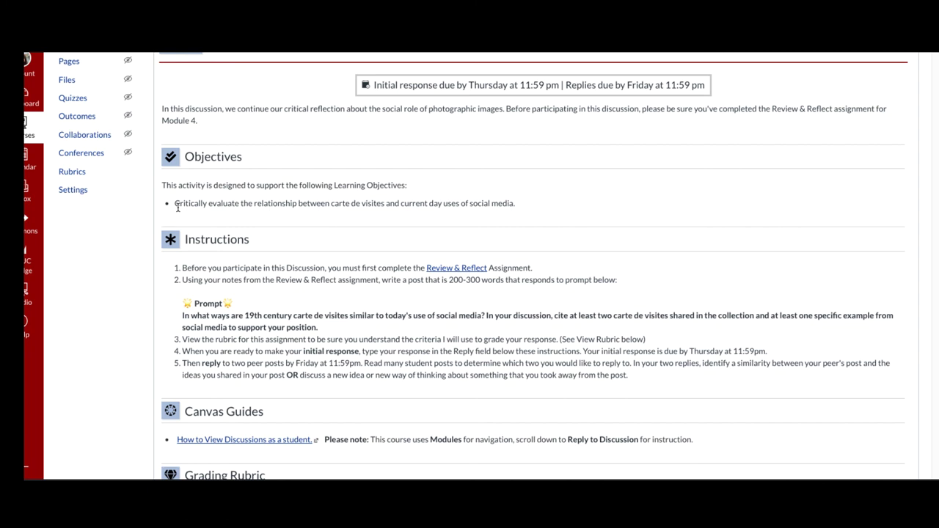
scroll(345, 227, down, 1)
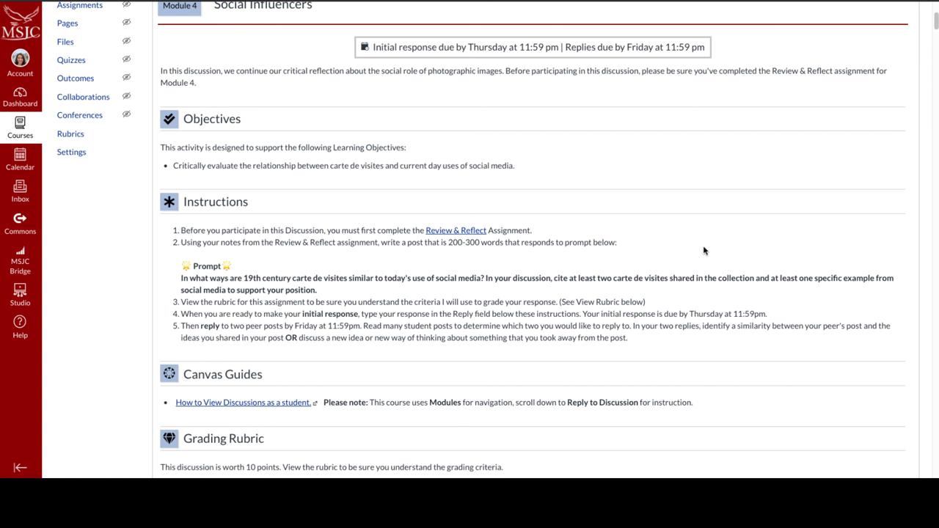
scroll(703, 251, down, 1)
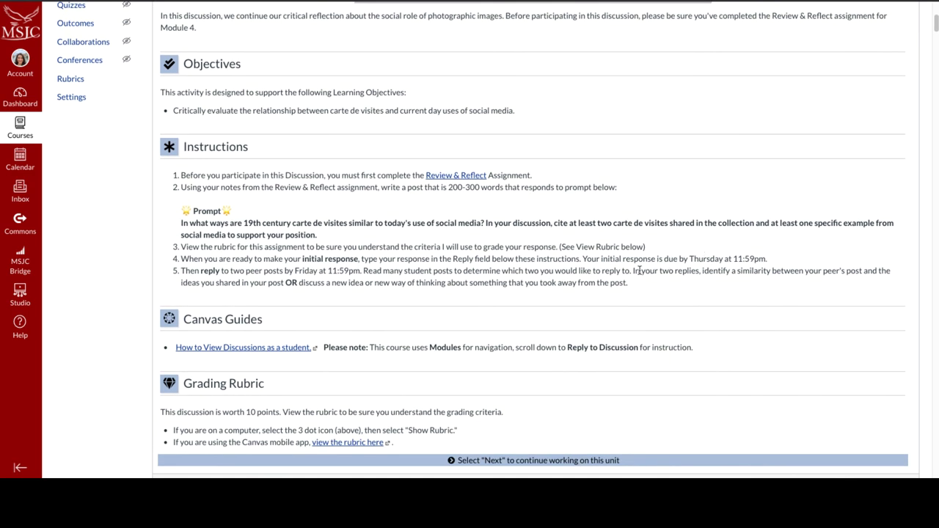
scroll(639, 272, down, 1)
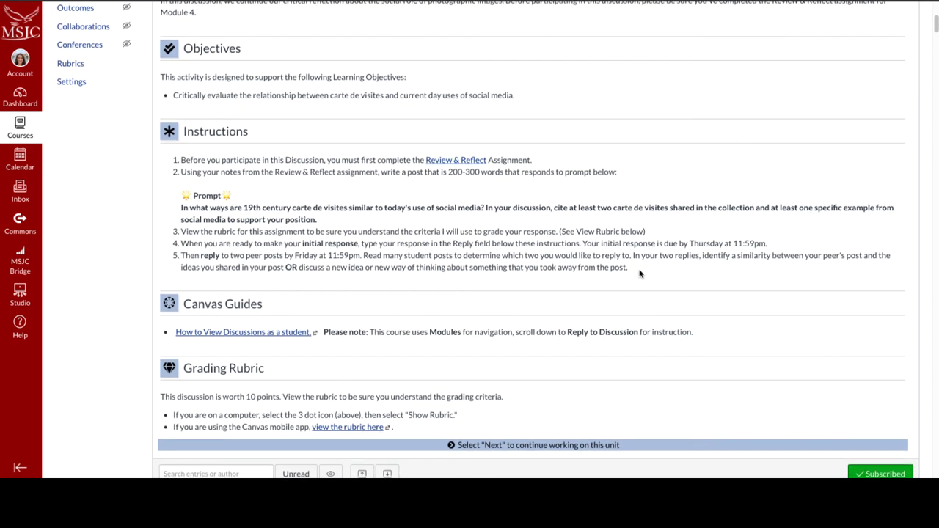
scroll(639, 273, down, 1)
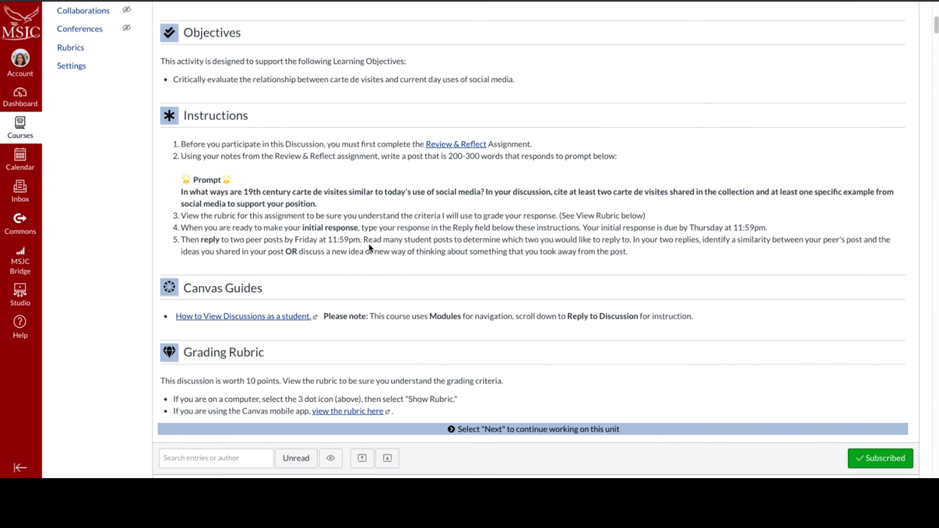
scroll(369, 248, down, 6)
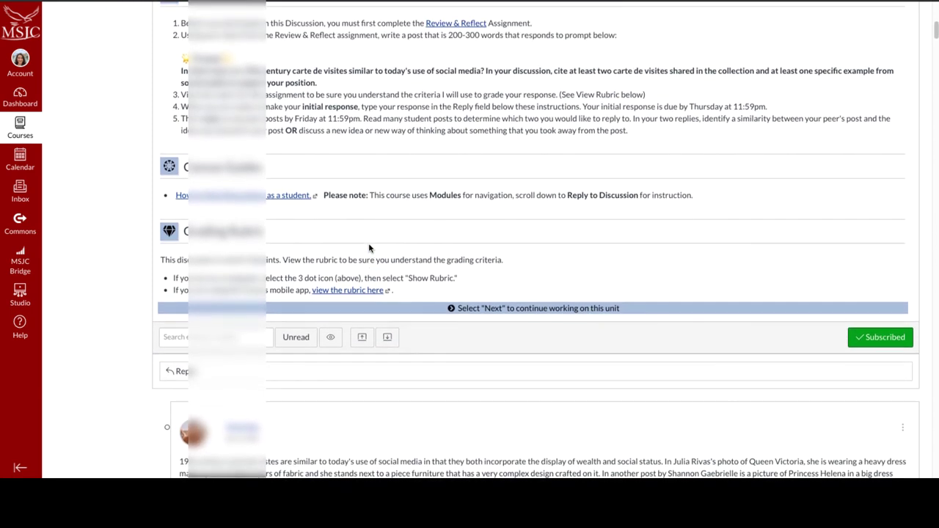
scroll(369, 247, down, 10)
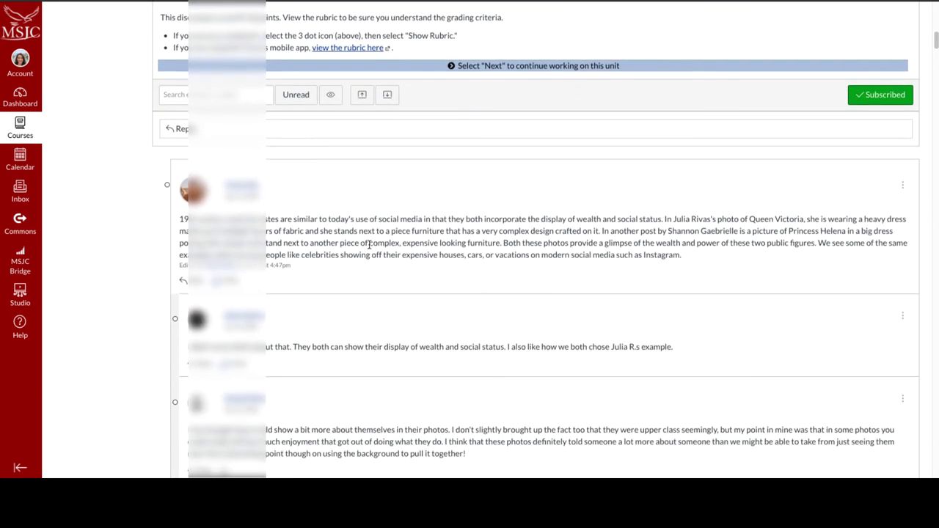
scroll(369, 243, down, 10)
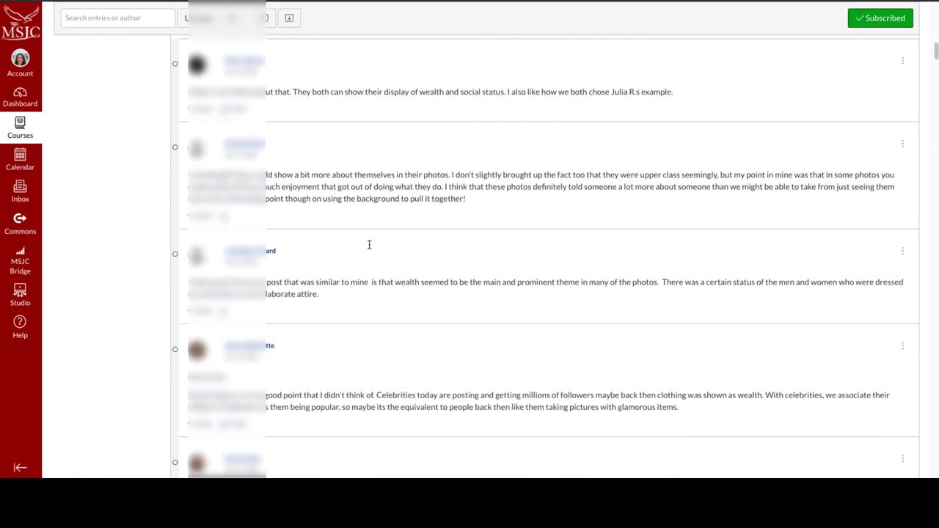
scroll(368, 243, down, 3)
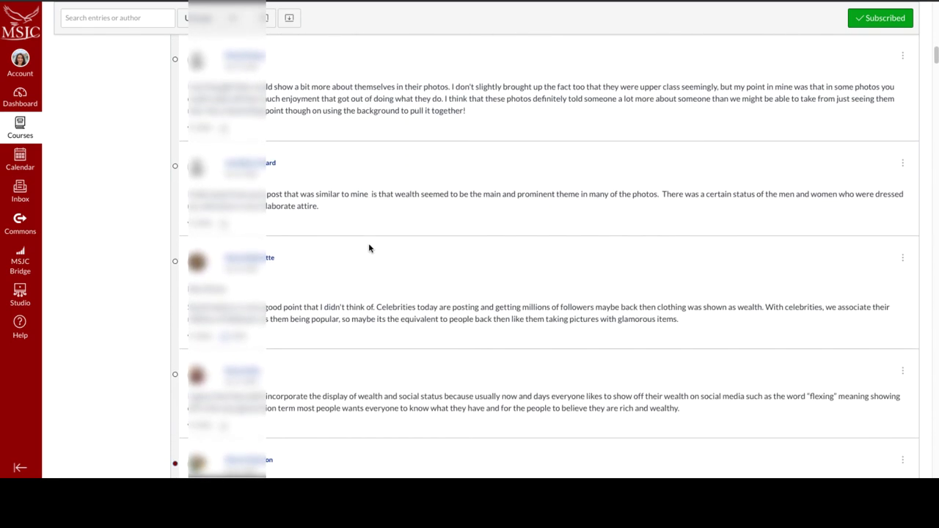
scroll(440, 250, up, 20)
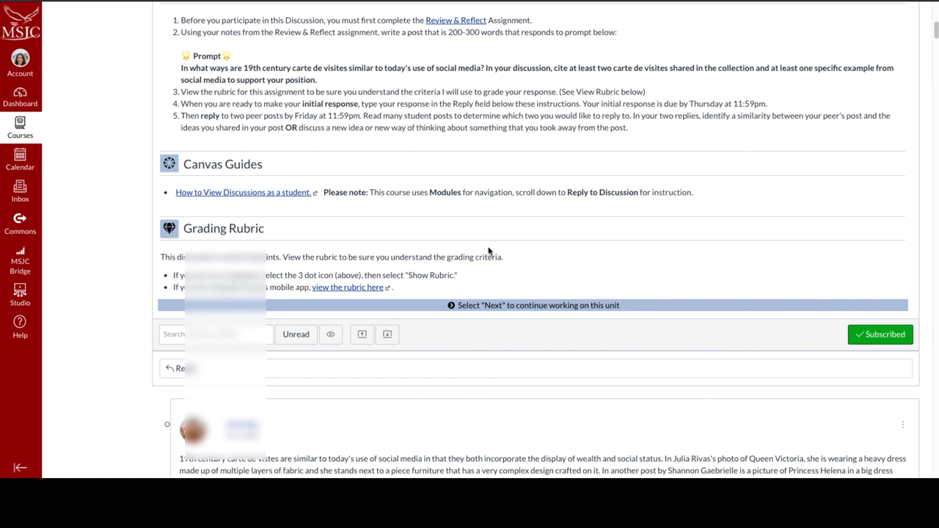
scroll(489, 251, up, 3)
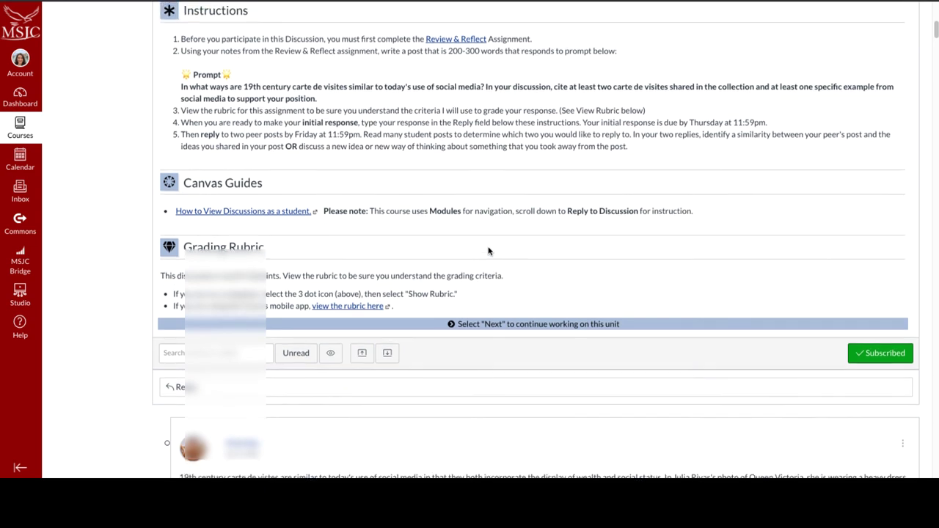